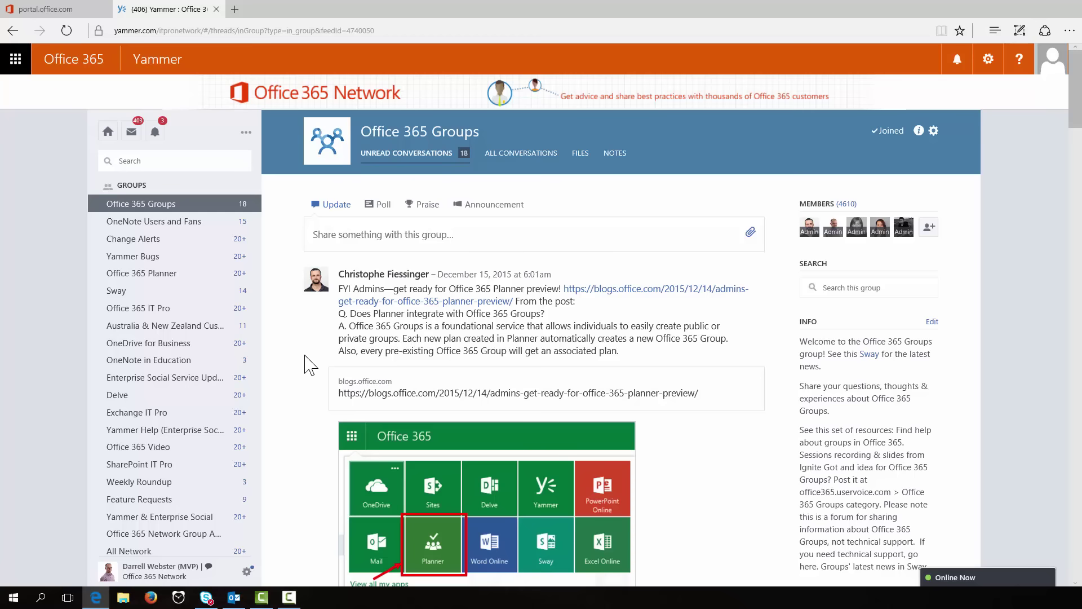
# Step: Switch to the Office 365 admin portal tab and open the full Message center
pyautogui.scroll(-2, 312, 365)
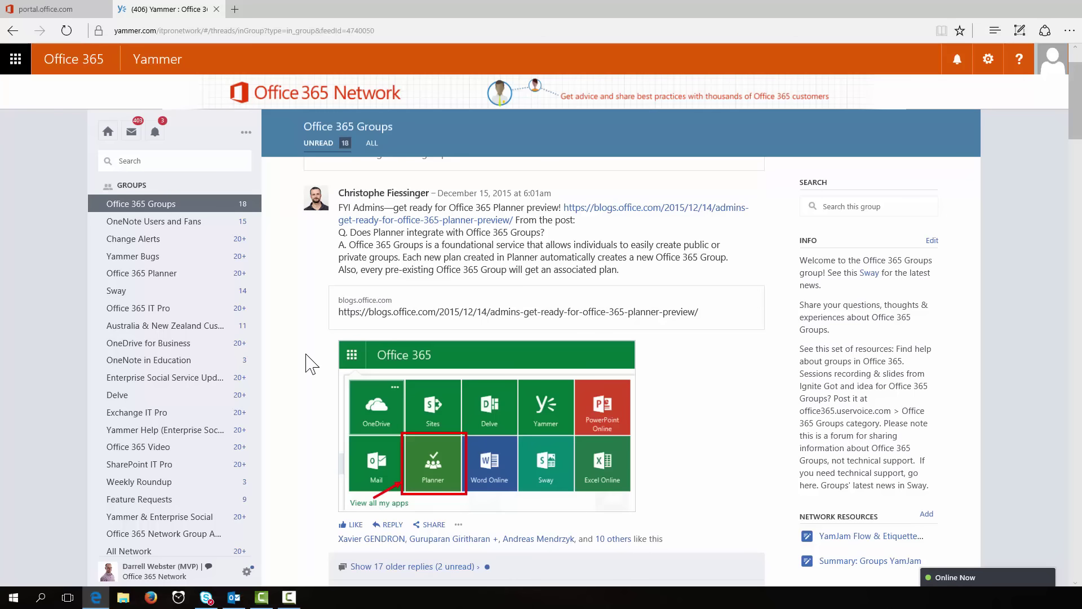
pyautogui.scroll(-2, 306, 354)
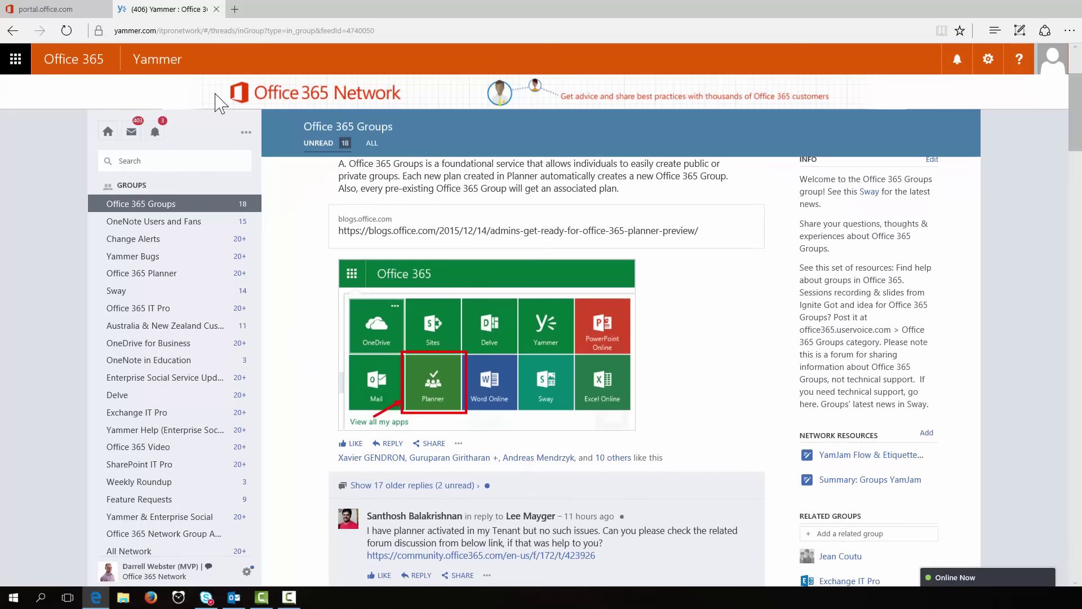
pyautogui.moveTo(69, 20)
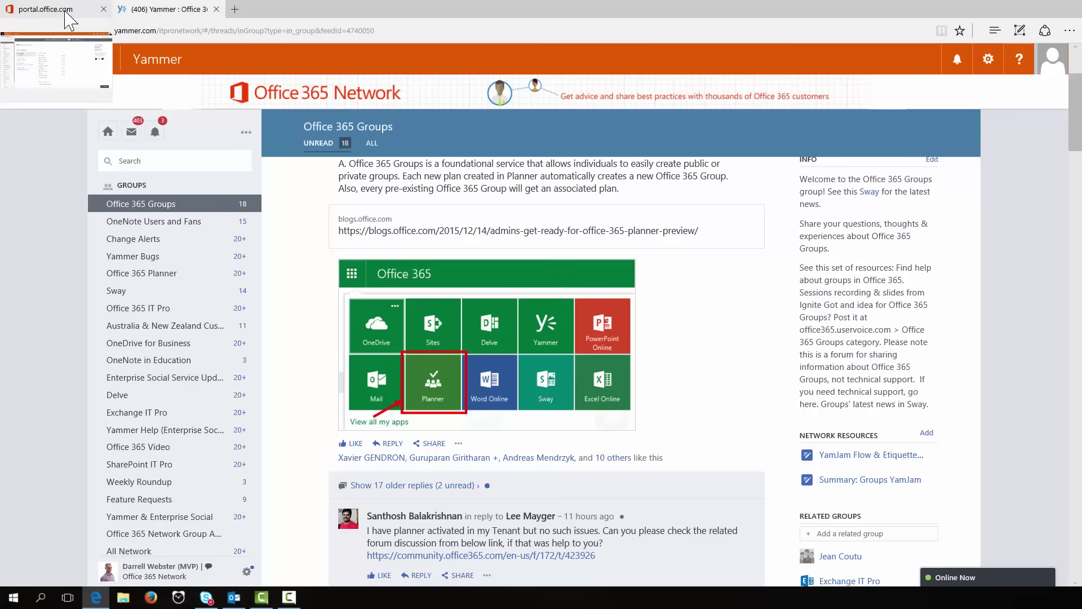
pyautogui.click(65, 11)
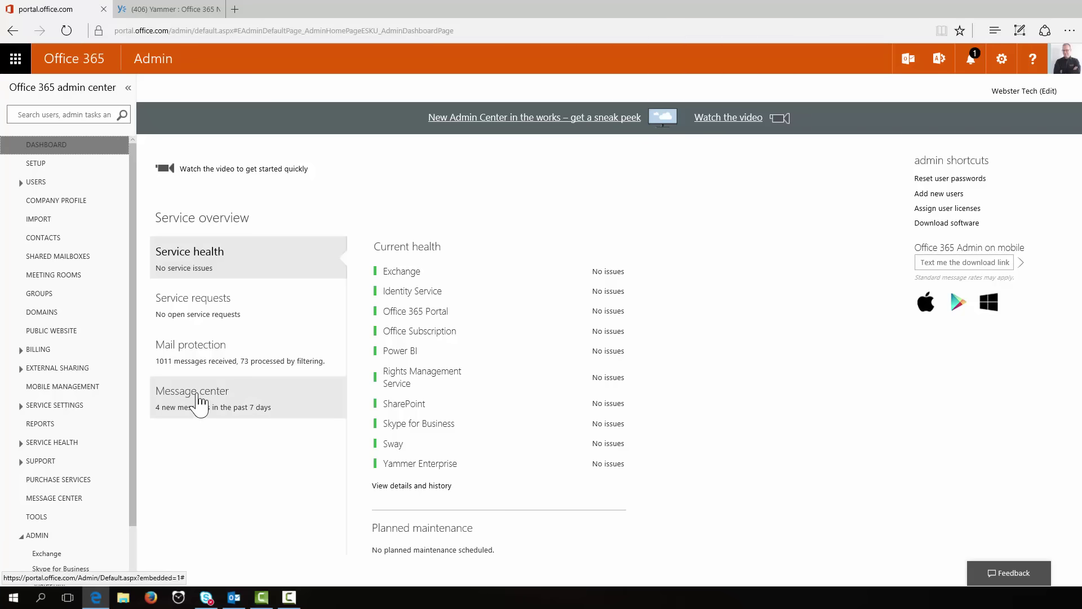
pyautogui.click(200, 401)
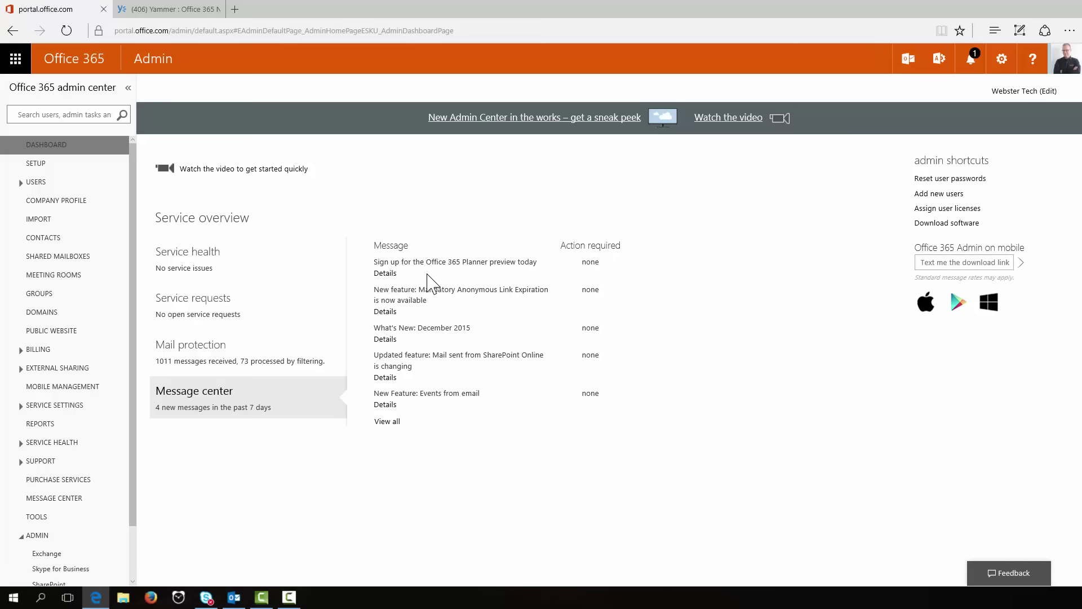
pyautogui.click(61, 499)
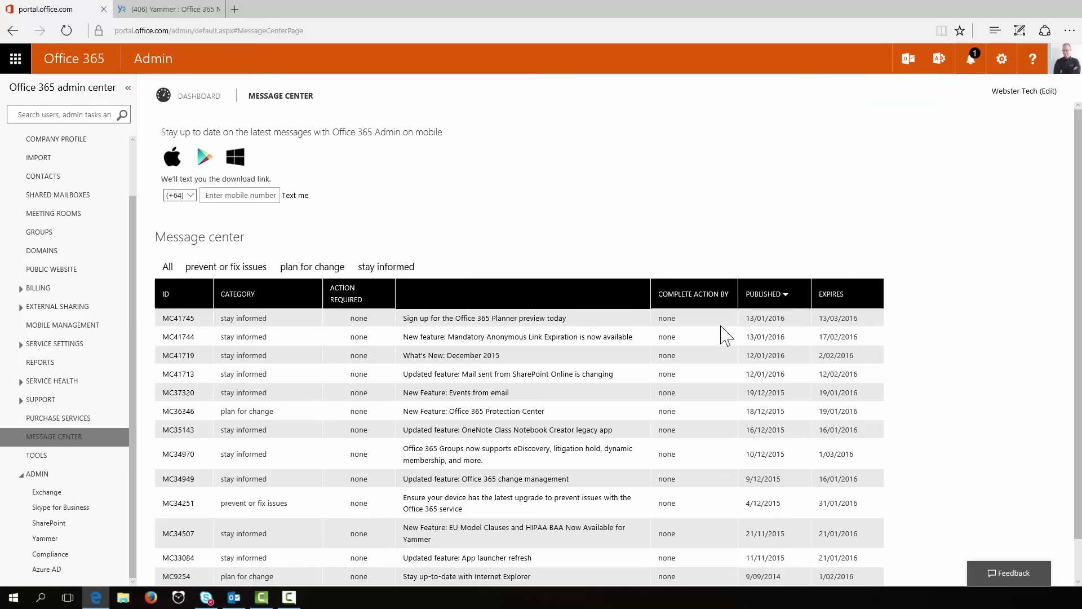
# Step: Select the URL in 'Sign up for the Office 365 Planner preview today' and open an InPrivate window
pyautogui.click(543, 321)
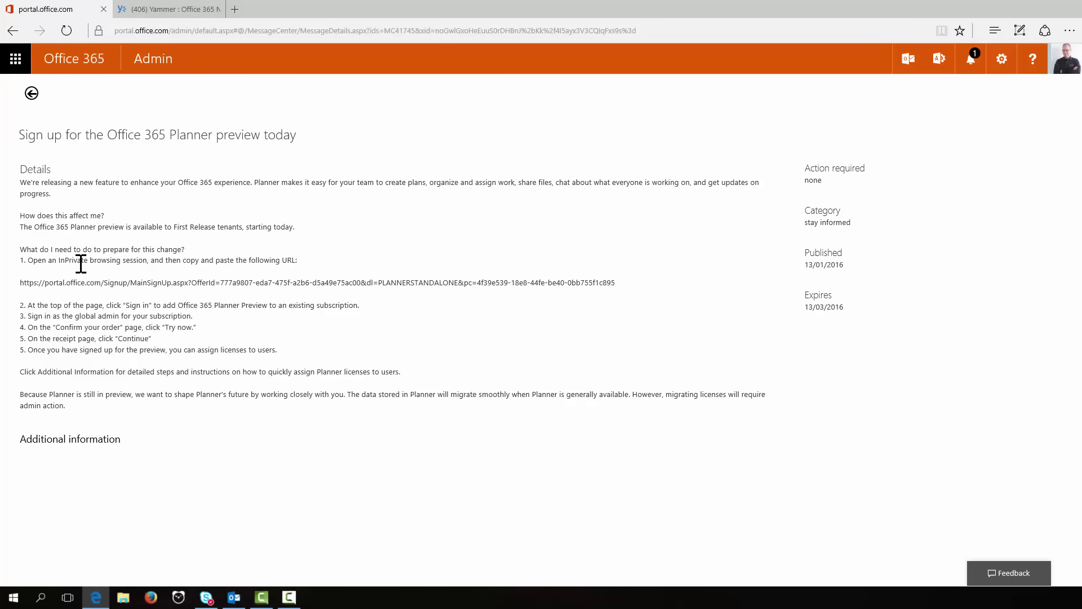
pyautogui.moveTo(21, 282); pyautogui.dragTo(587, 282)
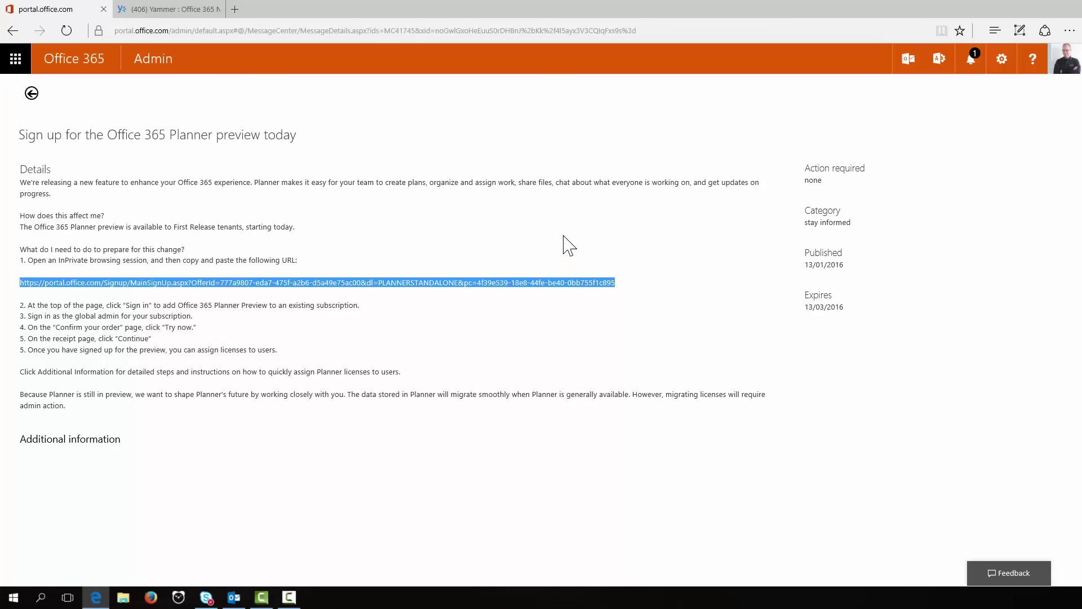
pyautogui.hotkey('ctrl', 'shift', 'p')
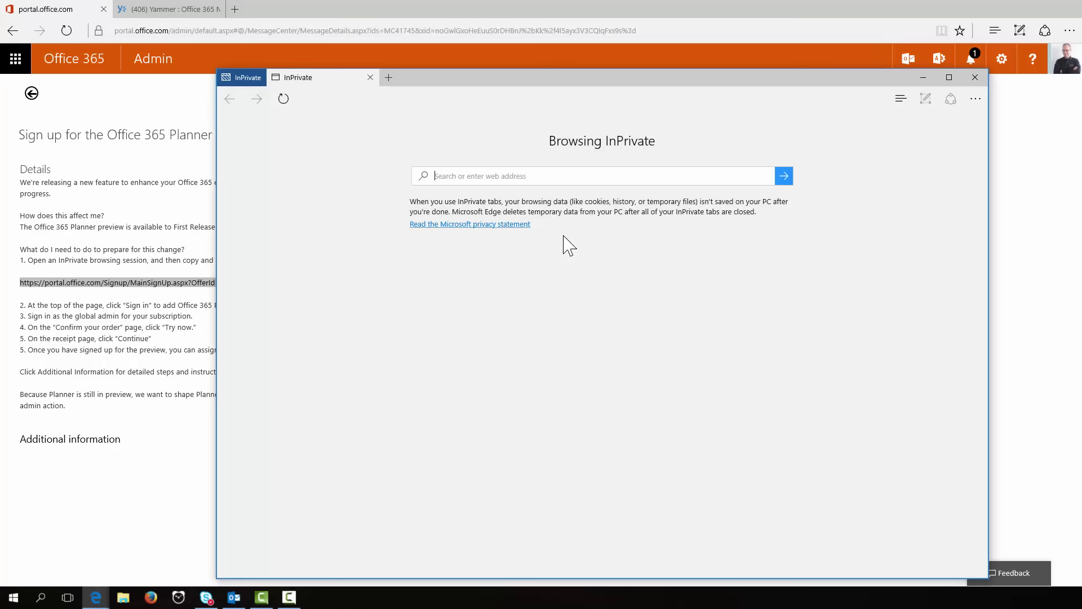
# Step: Load the copied Planner Preview sign-up URL in the InPrivate window and reposition the window
pyautogui.hotkey('ctrl', 'v')
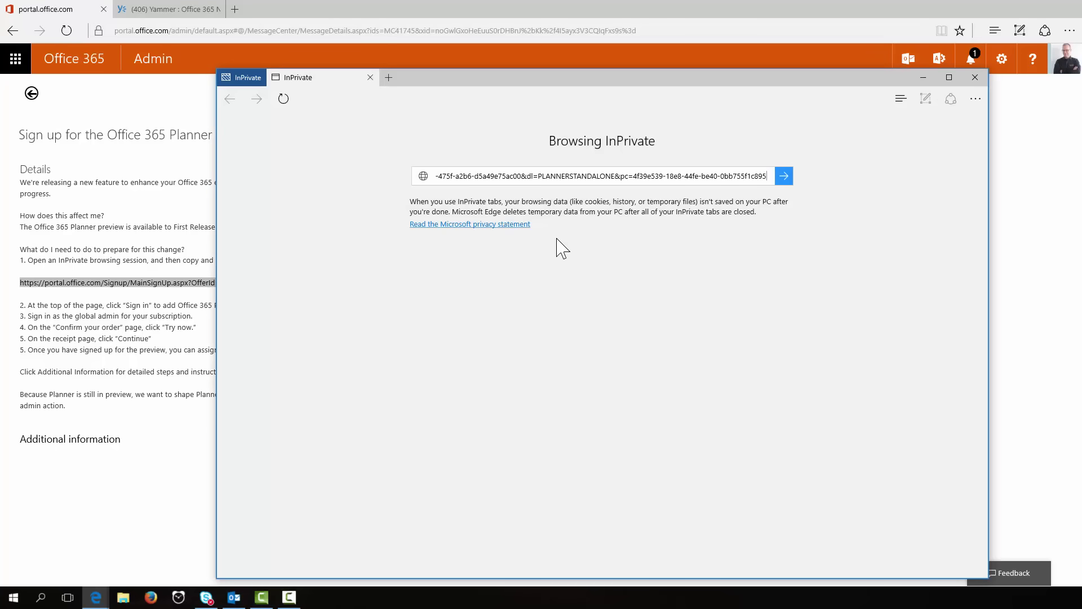
pyautogui.press('Return')
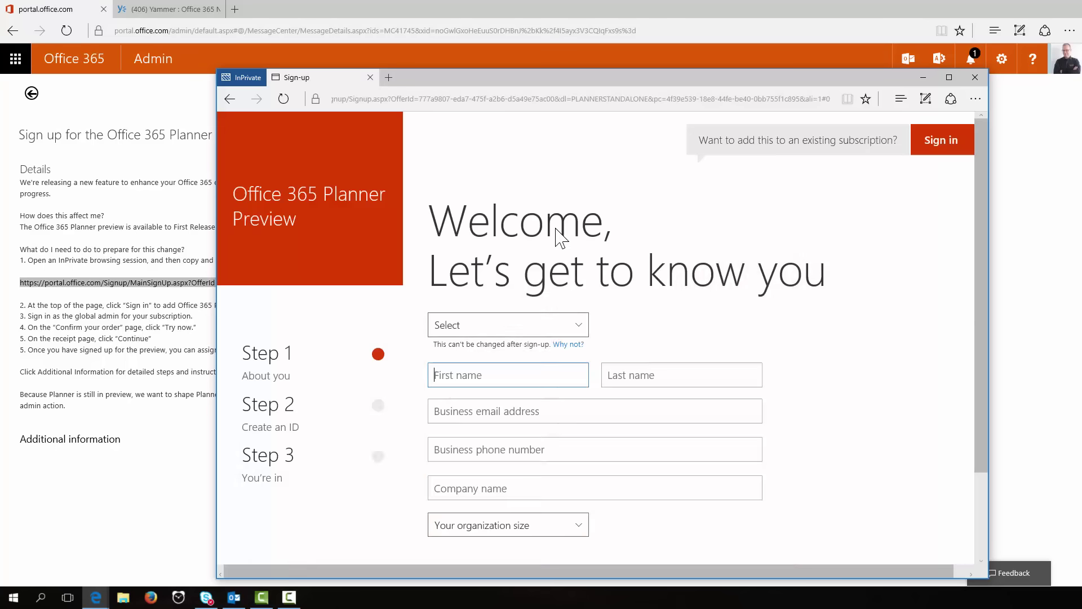
pyautogui.moveTo(575, 85); pyautogui.dragTo(524, 43)
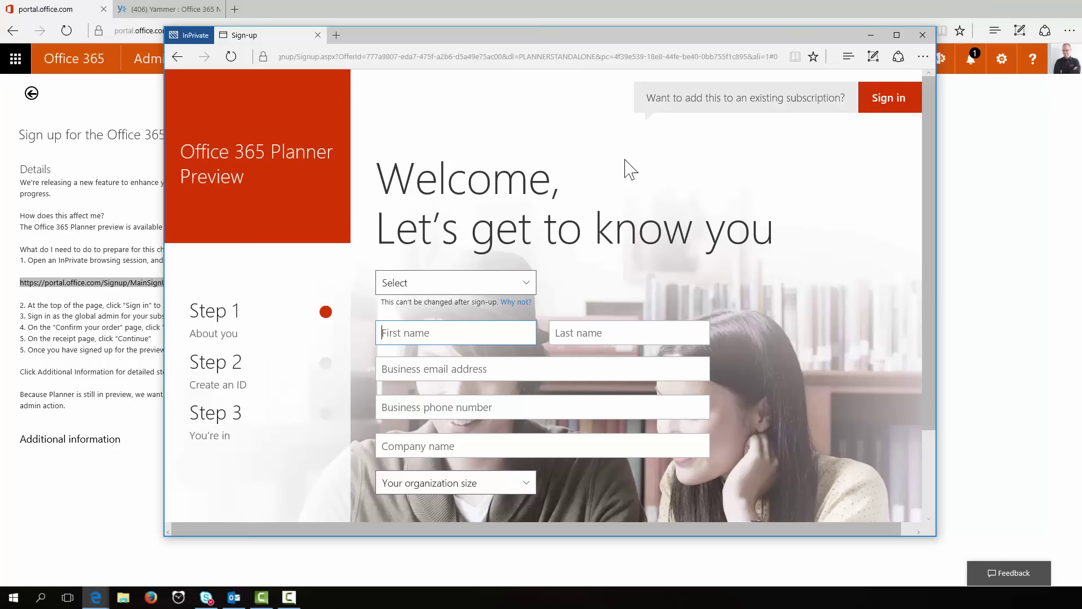
# Step: Choose to add the preview to an existing subscription and sign in with the global admin credentials
pyautogui.click(895, 110)
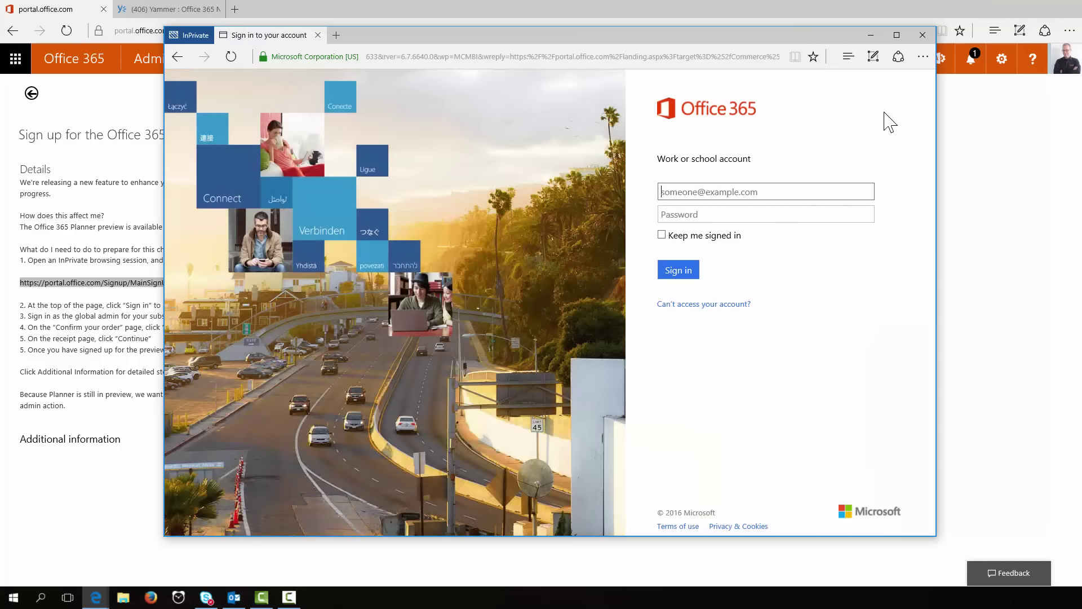
pyautogui.press('Tab')
pyautogui.write('***')
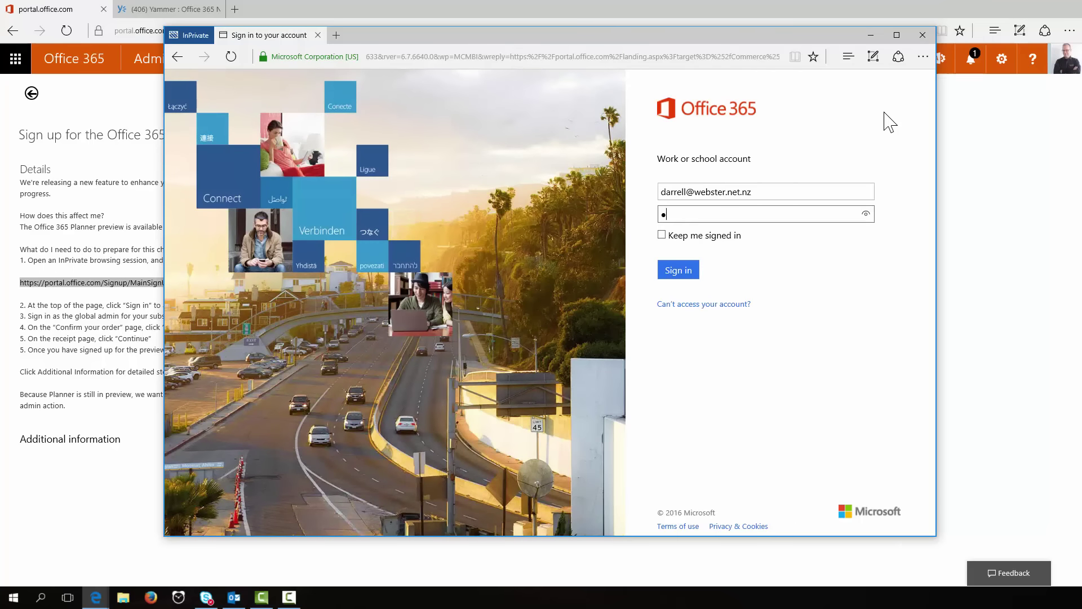
pyautogui.press('Return')
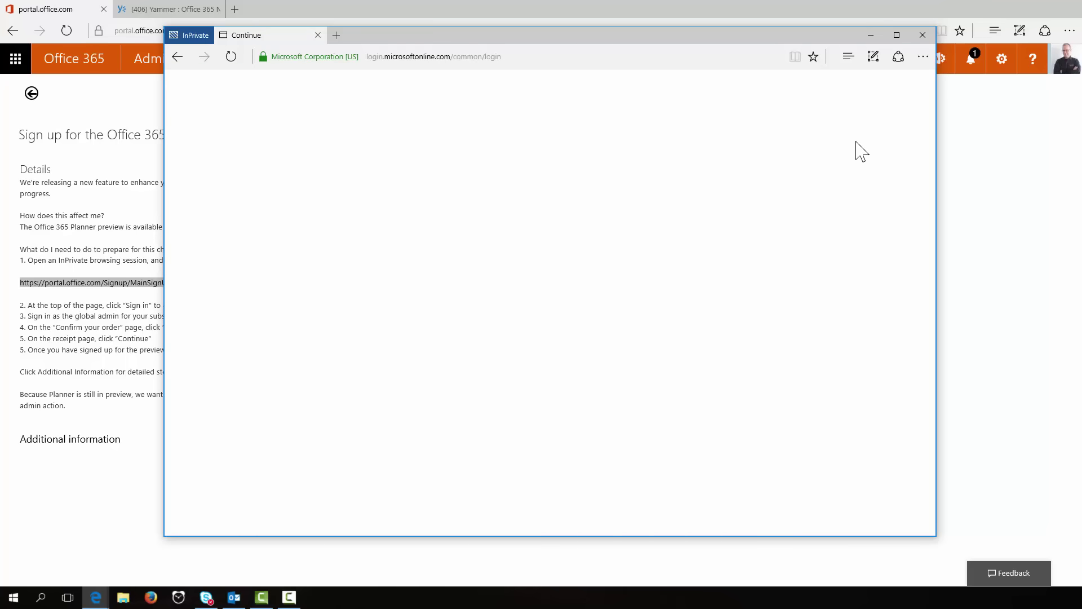
pyautogui.moveTo(692, 40); pyautogui.dragTo(793, 40)
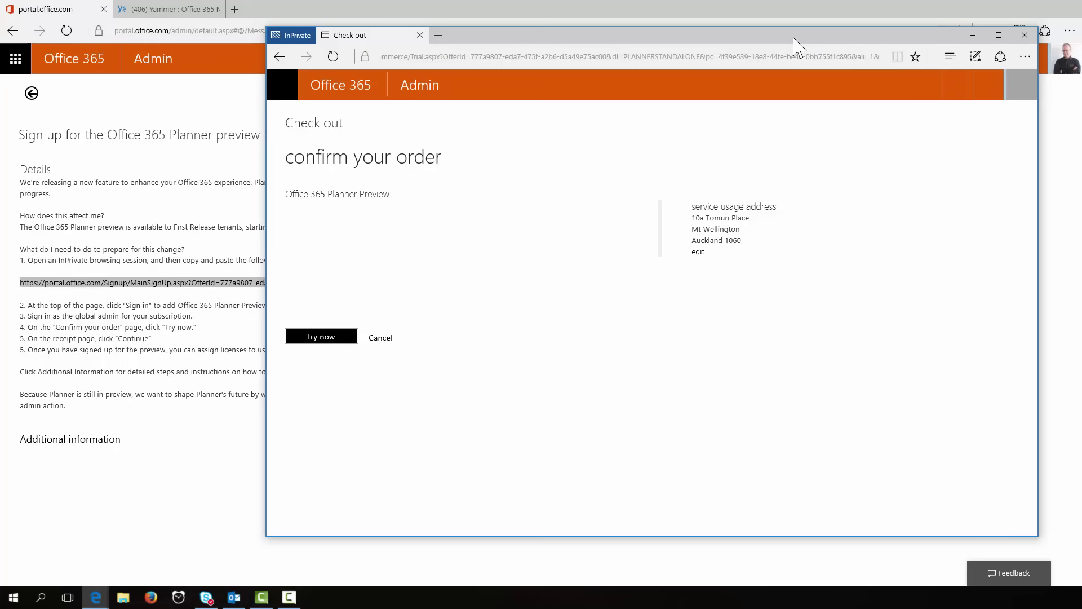
# Step: Confirm the Office 365 Planner Preview order and continue past the receipt to the dashboard
pyautogui.click(347, 338)
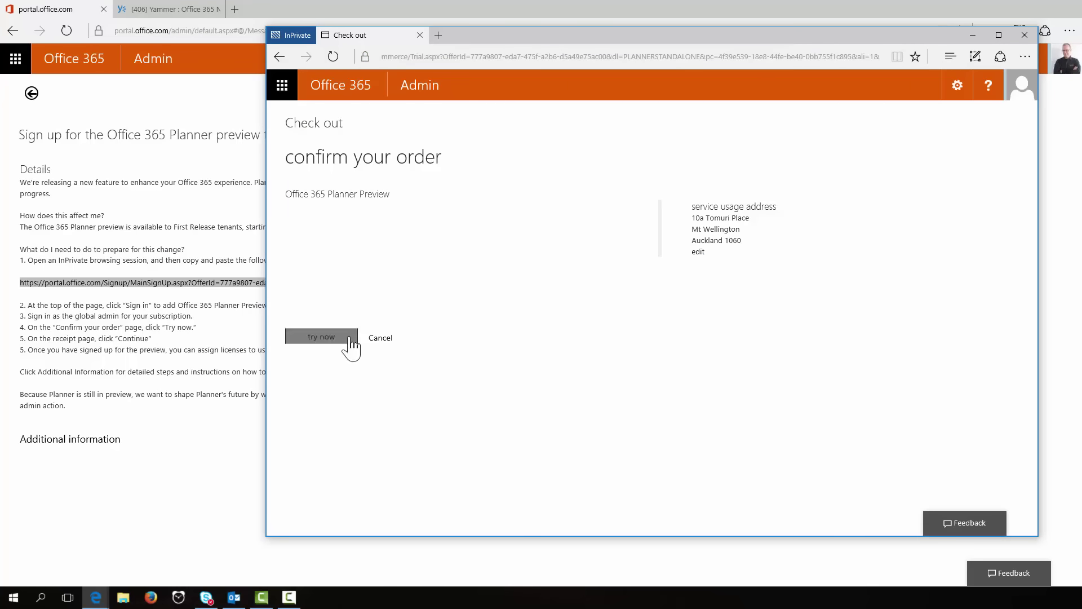
pyautogui.click(327, 338)
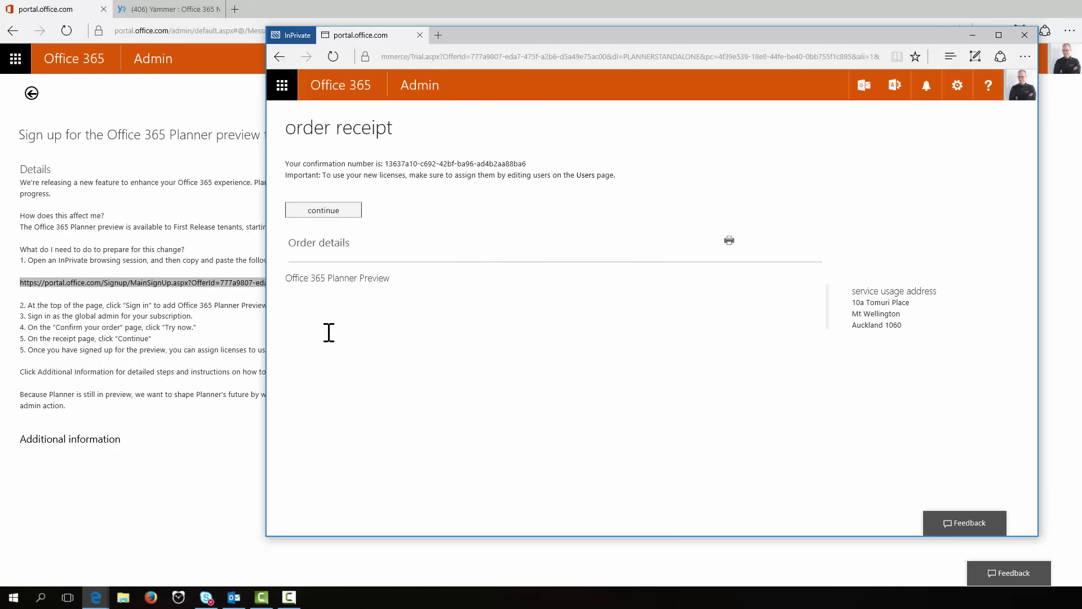
pyautogui.click(332, 211)
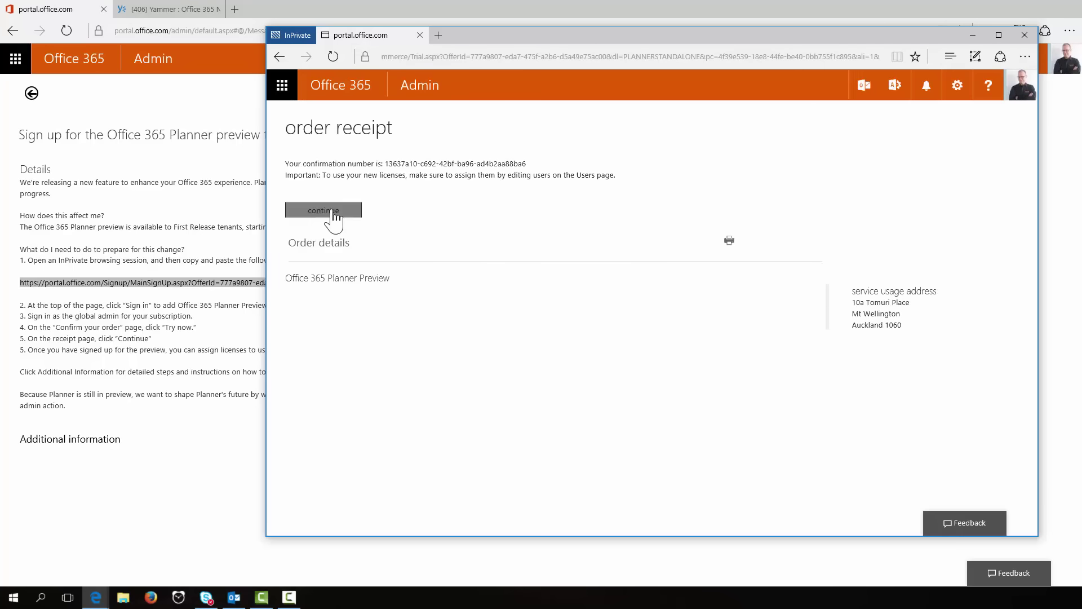
pyautogui.click(326, 212)
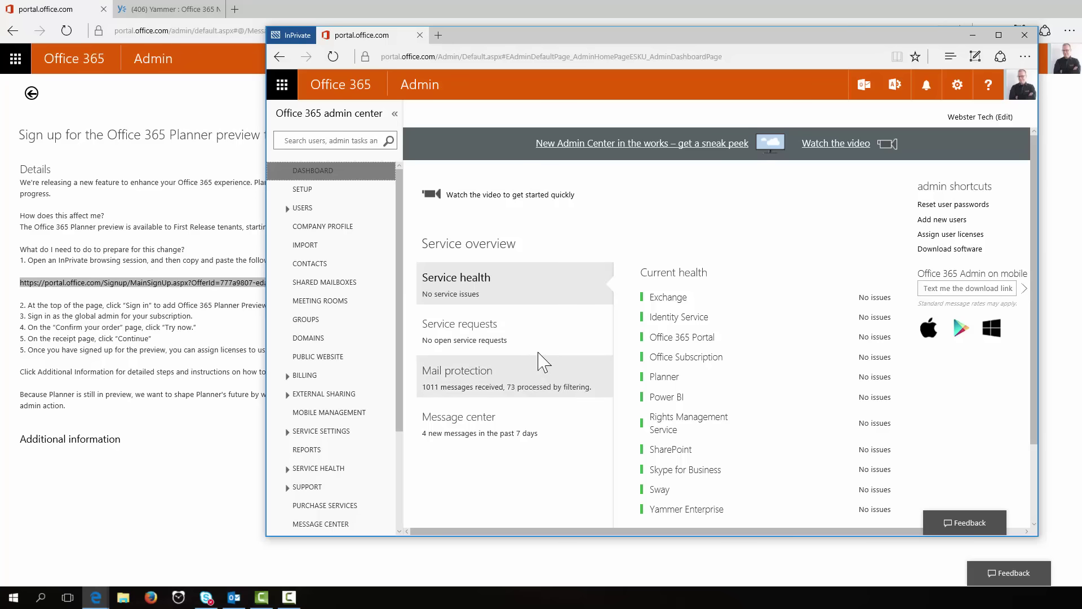
# Step: Check Planner in the dashboard's service health list, then expand USERS in the navigation
pyautogui.scroll(-1, 403, 292)
pyautogui.scroll(1, 400, 284)
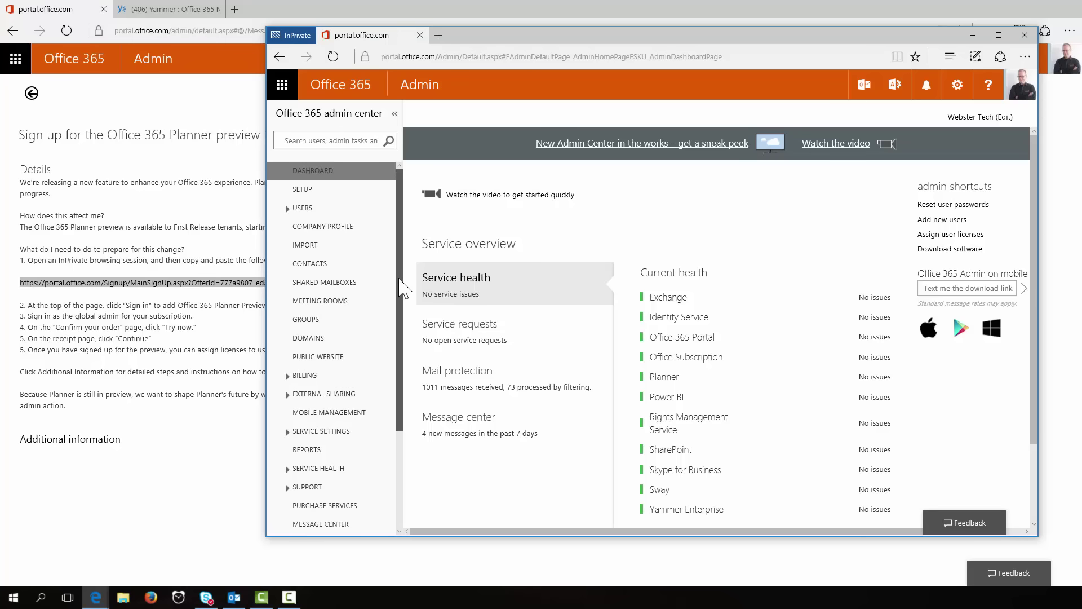
pyautogui.click(290, 208)
# Step: Open Active Users, then Billing > Licenses to see 300,000 unassigned Office 365 Planner licenses
pyautogui.click(317, 227)
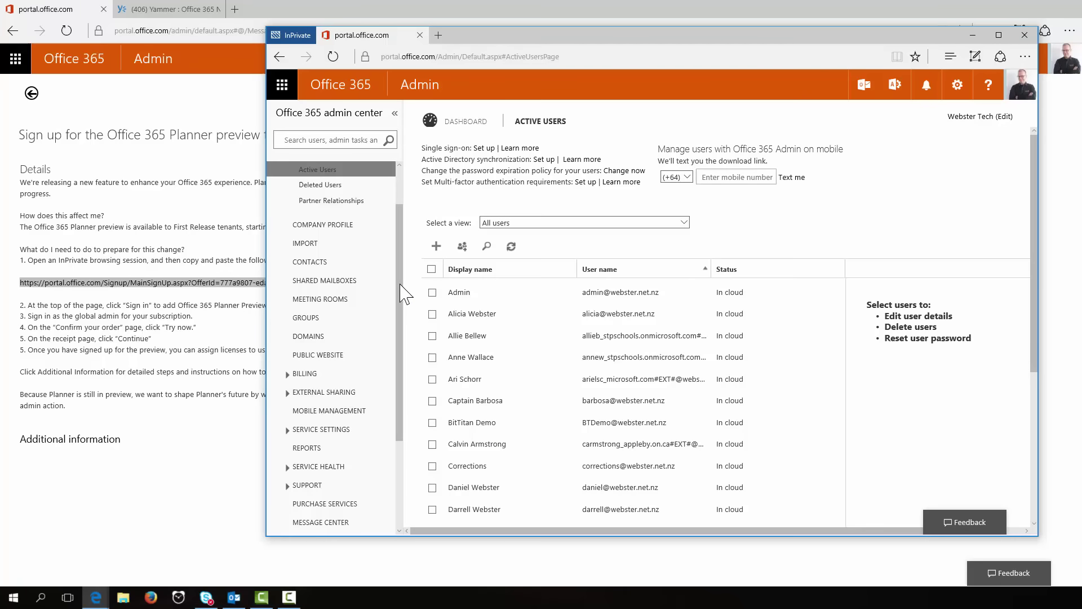
pyautogui.scroll(-1, 401, 284)
pyautogui.click(315, 365)
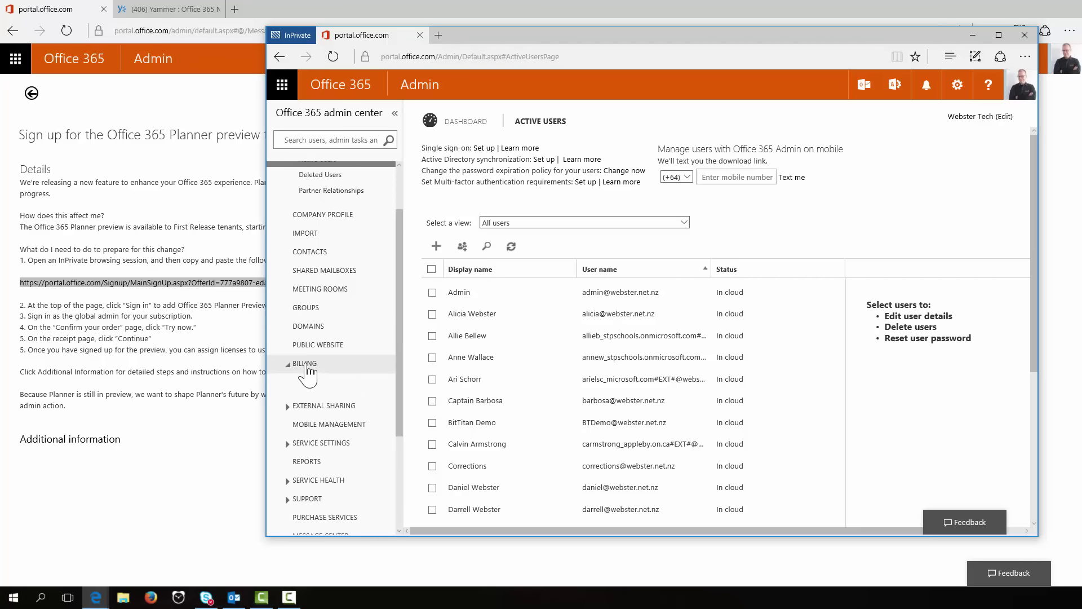
pyautogui.click(313, 415)
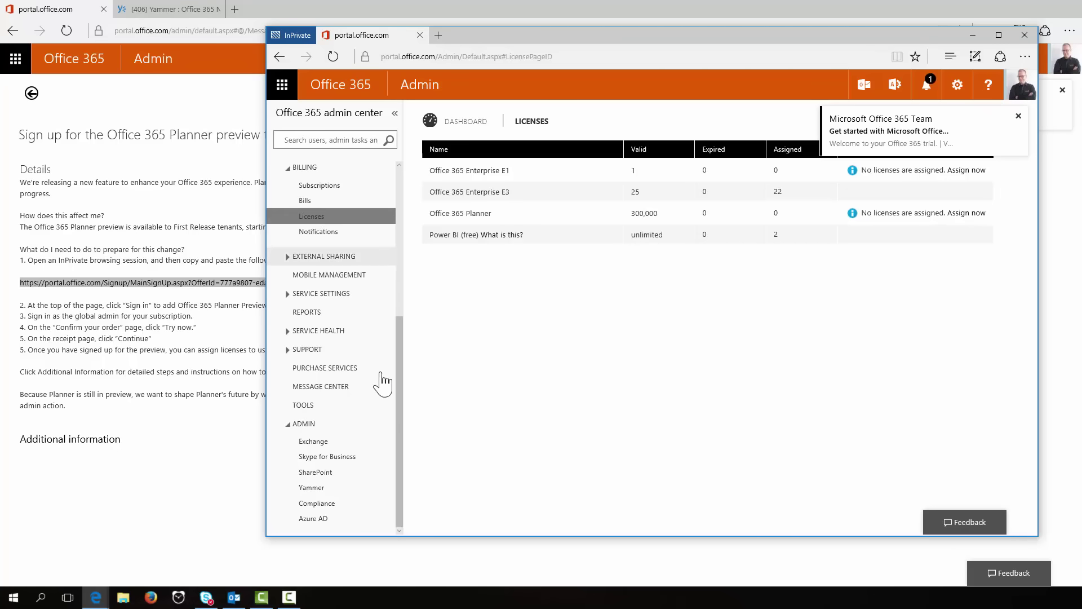
pyautogui.moveTo(402, 382); pyautogui.dragTo(401, 233)
# Step: Select the user in Active Users and save an added Office 365 Planner license
pyautogui.click(305, 226)
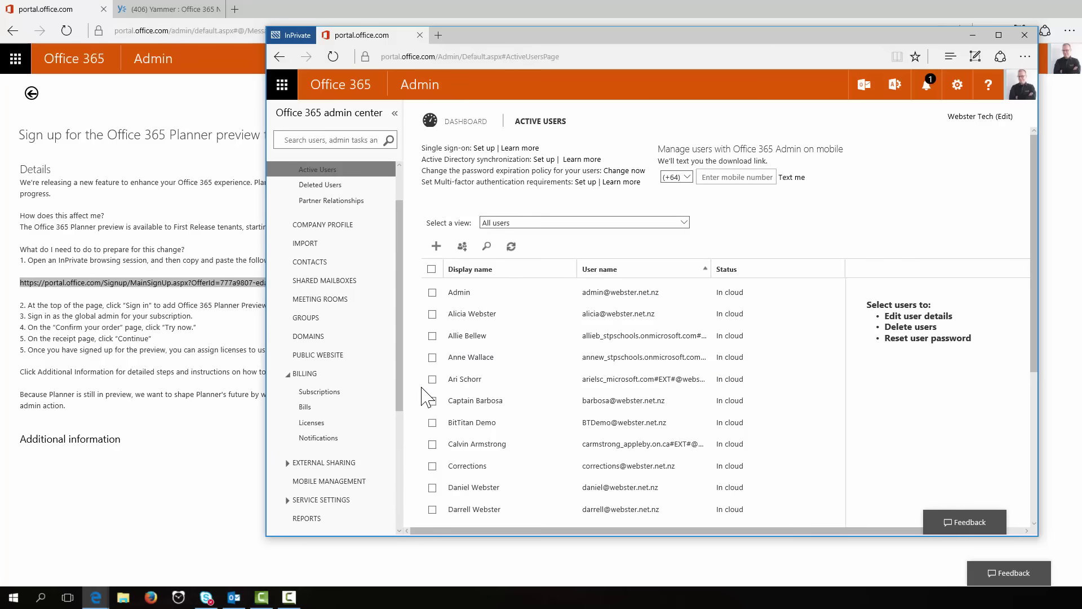
pyautogui.scroll(-2, 427, 394)
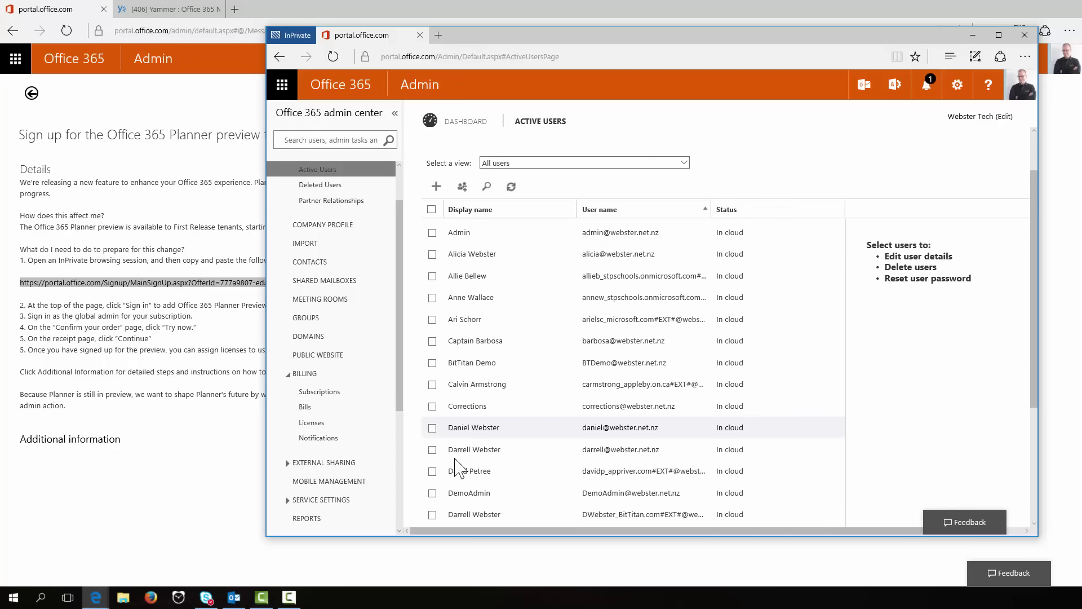
pyautogui.click(431, 429)
pyautogui.click(462, 450)
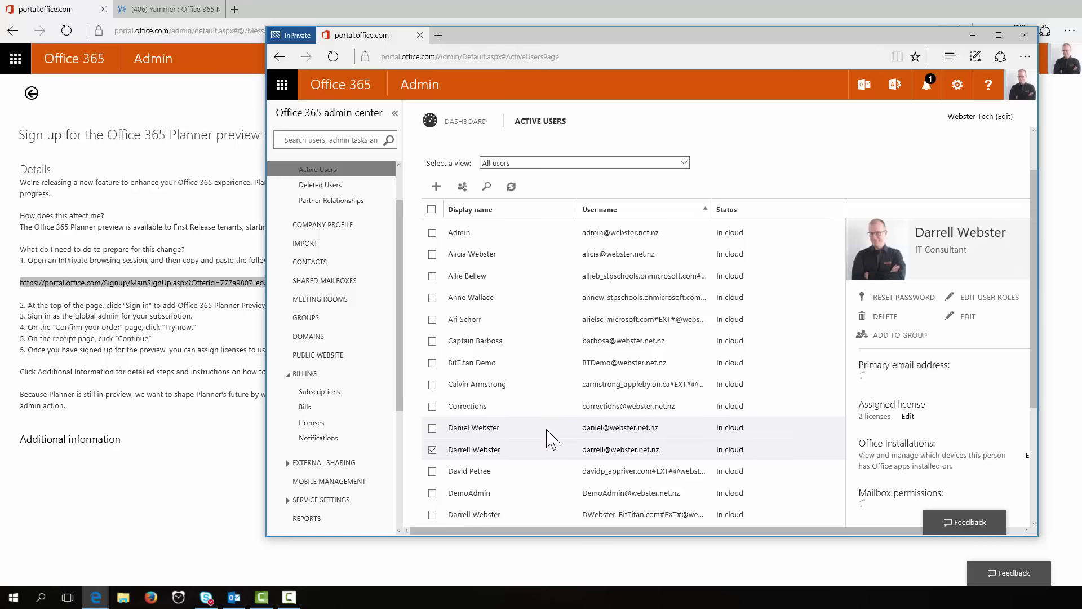
pyautogui.scroll(-2, 550, 437)
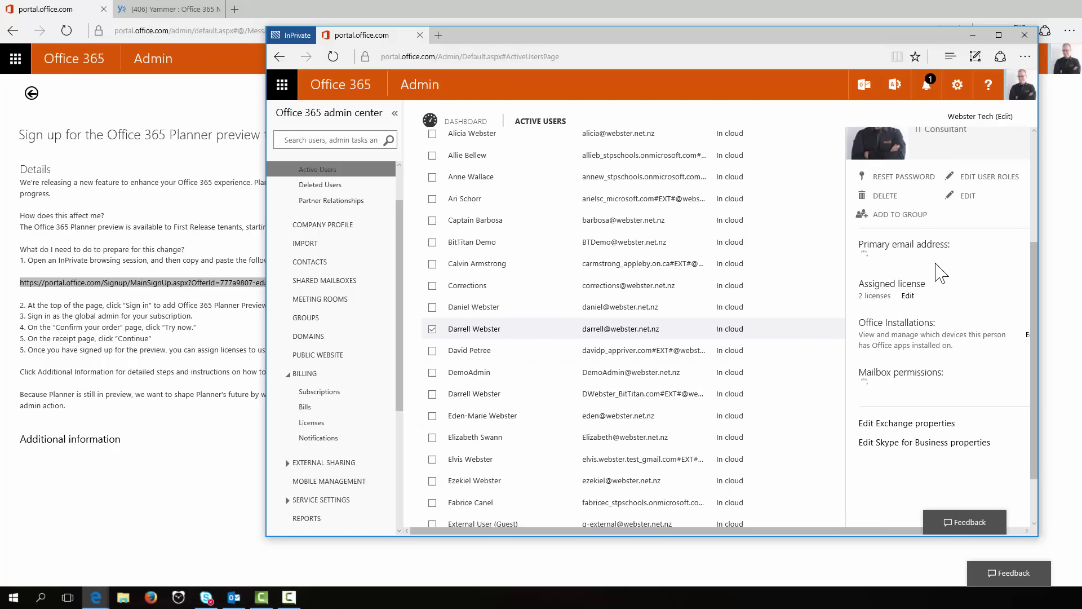
pyautogui.click(908, 295)
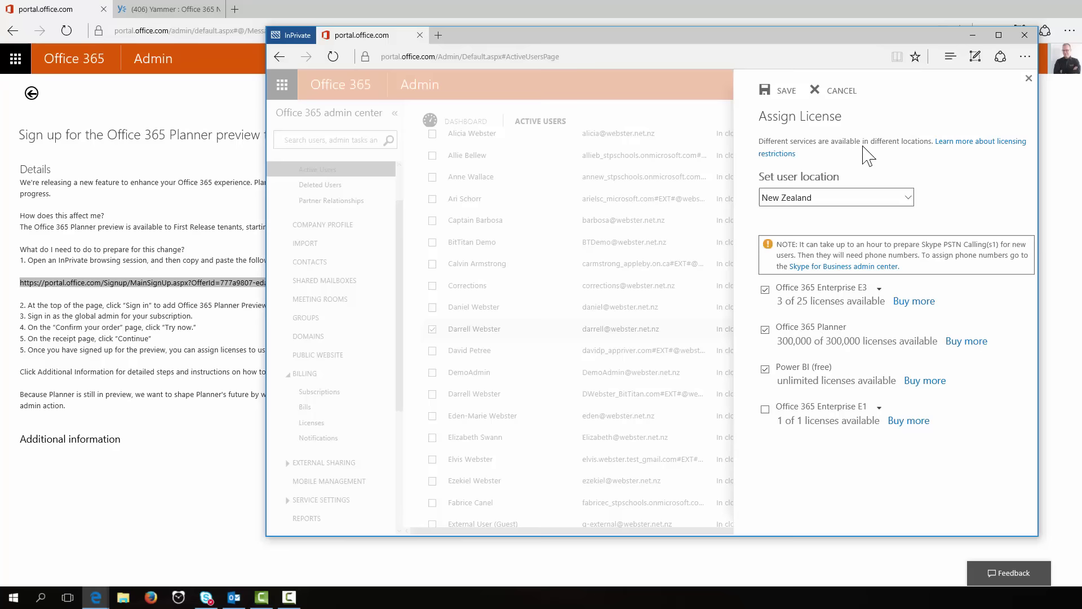
pyautogui.click(786, 91)
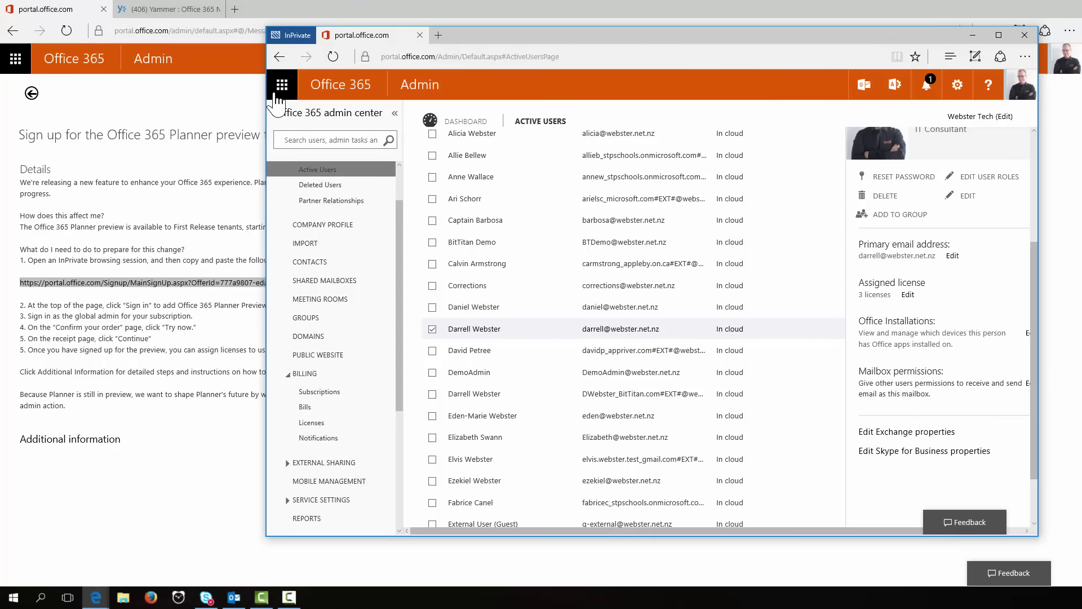
# Step: Reload the Active Users page, confirming the resubmit prompt, and reopen the app launcher
pyautogui.click(282, 86)
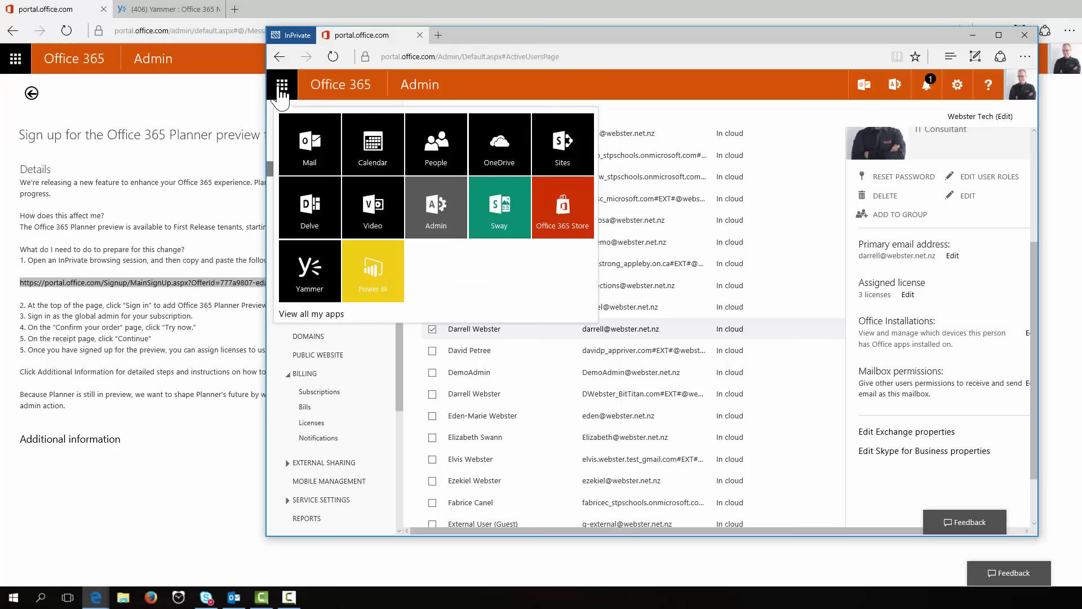
pyautogui.click(282, 90)
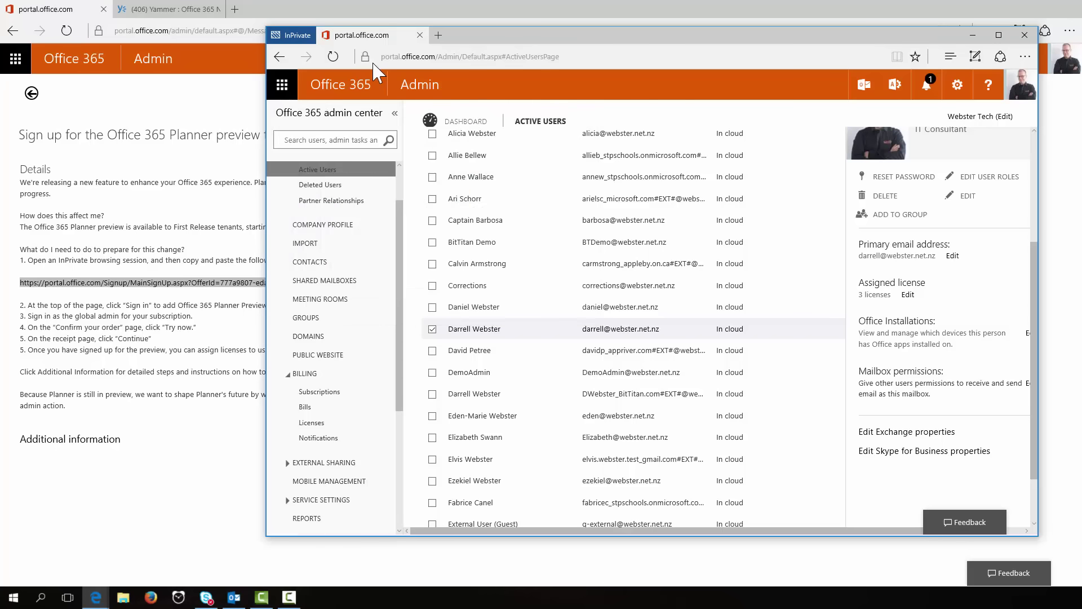
pyautogui.click(334, 56)
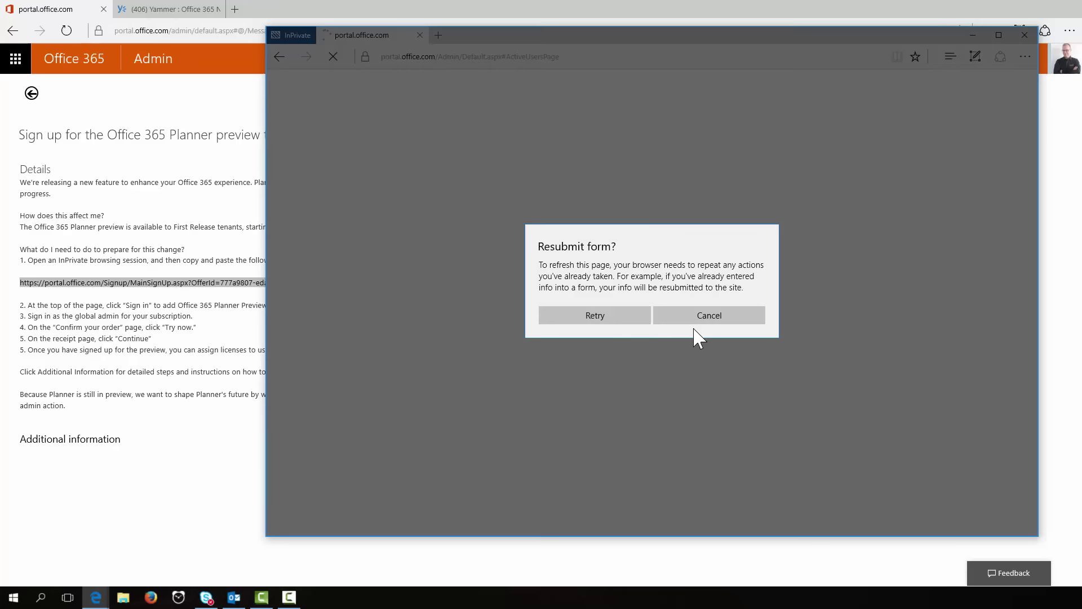
pyautogui.click(606, 317)
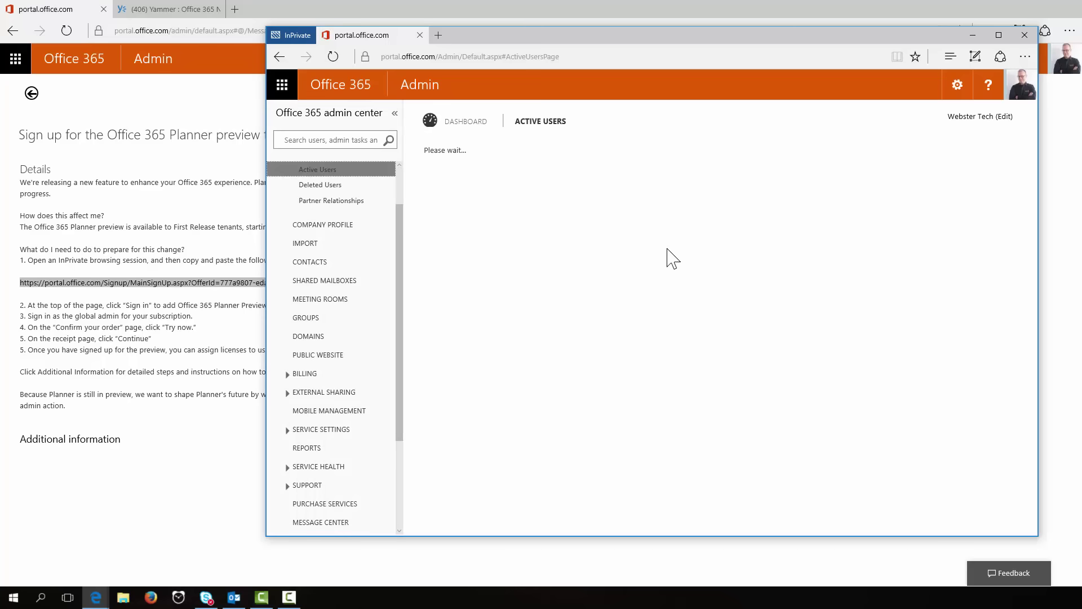
pyautogui.click(281, 90)
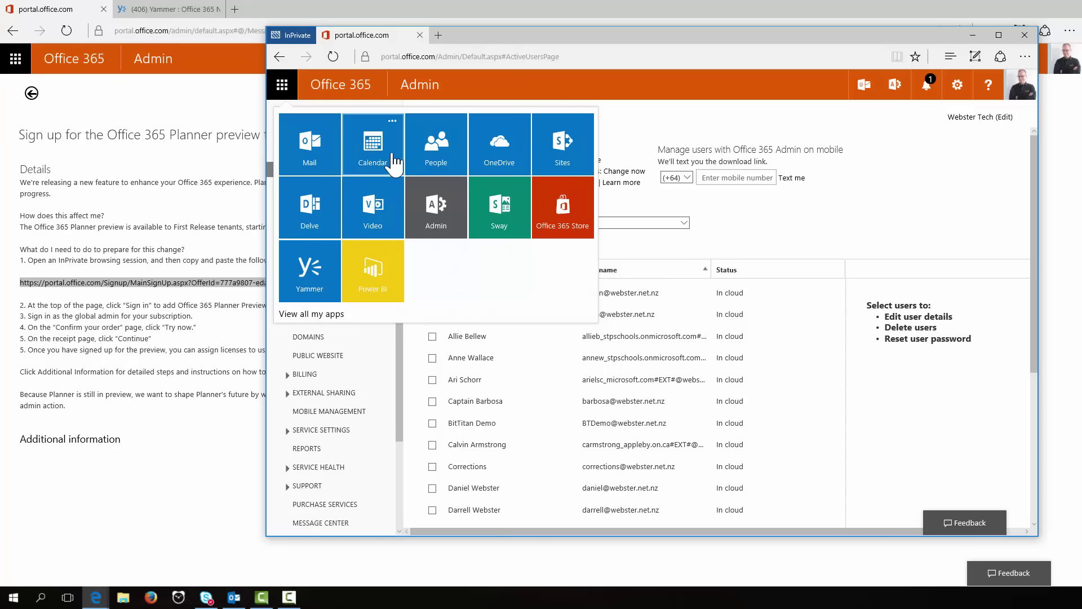
# Step: Launch OneDrive, switch to its Files tab, and type 'tasks' in the address bar
pyautogui.click(496, 163)
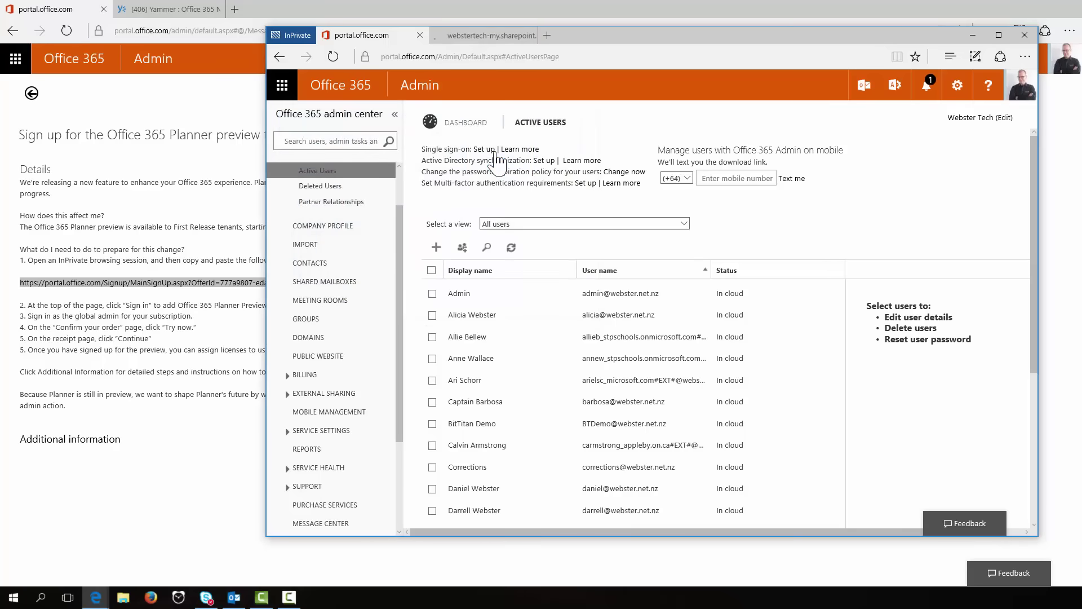
pyautogui.click(489, 36)
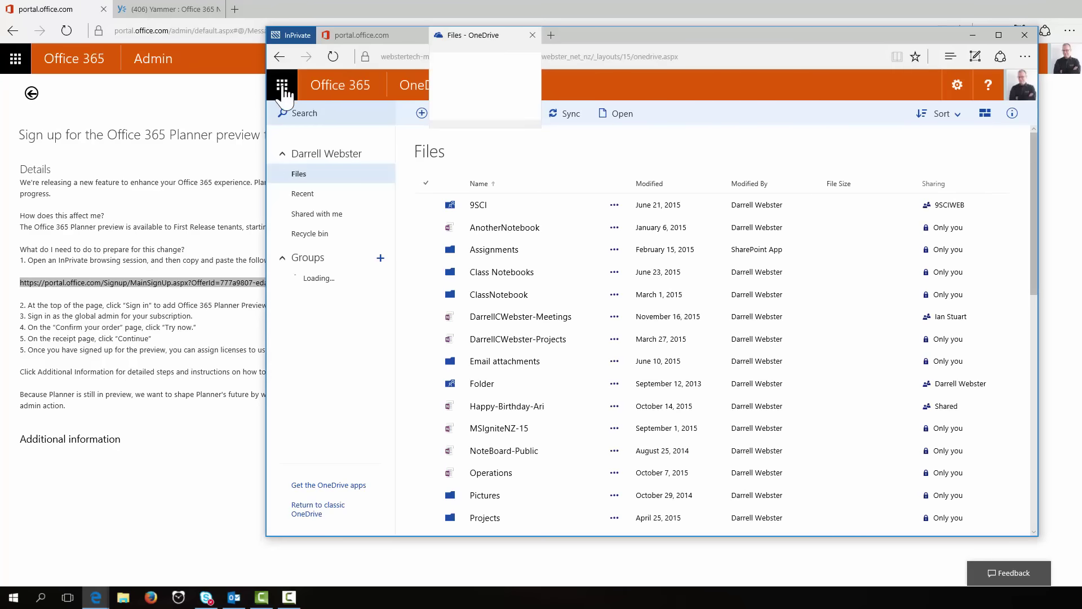
pyautogui.click(284, 89)
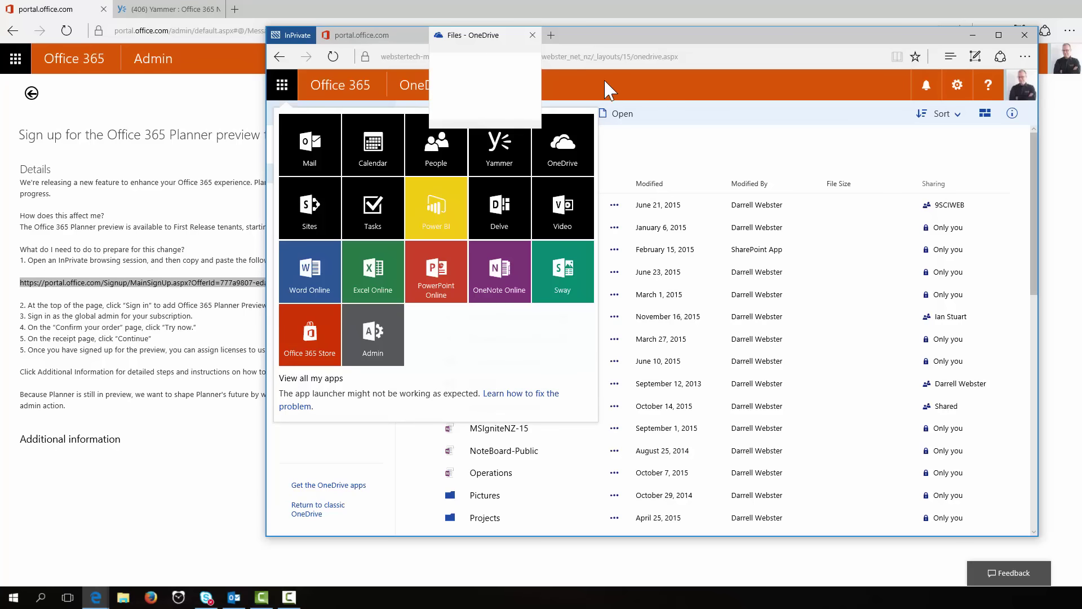
pyautogui.click(736, 54)
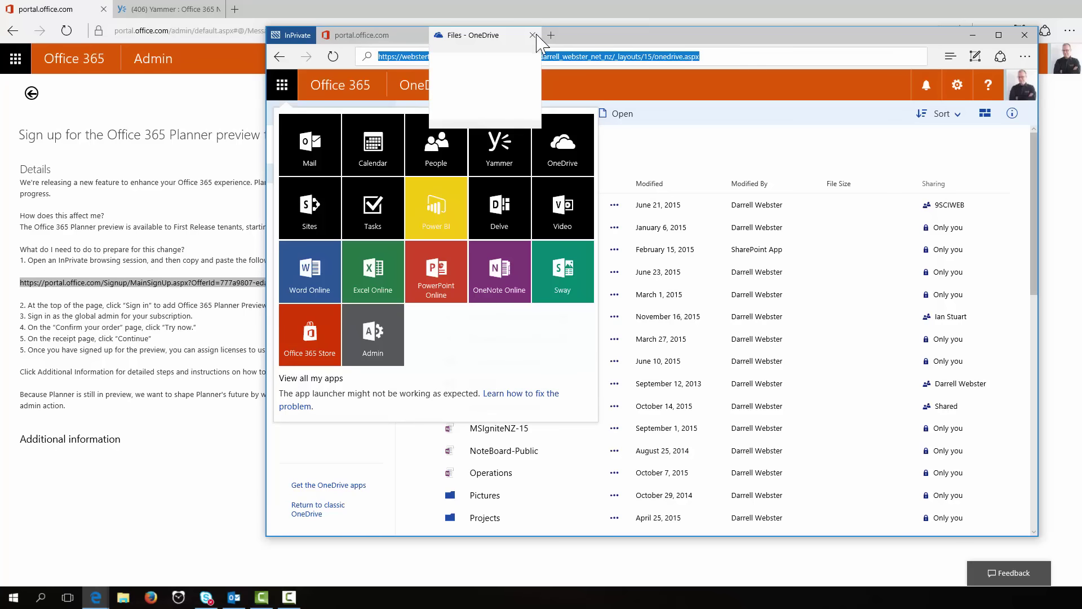
pyautogui.write('tasks')
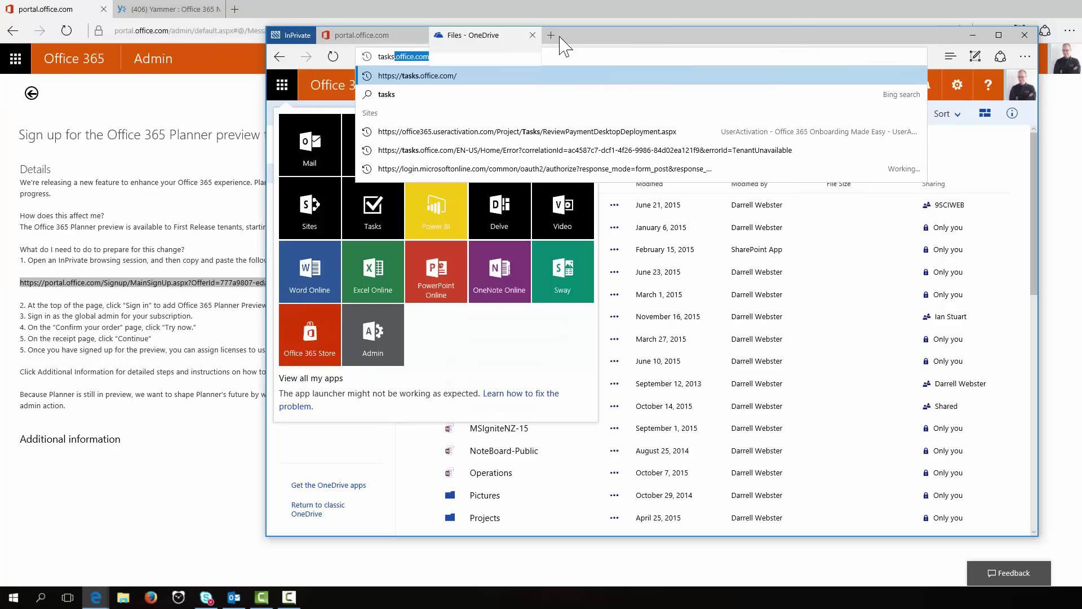
# Step: Open a new InPrivate tab and go to tasks.office.com
pyautogui.click(552, 36)
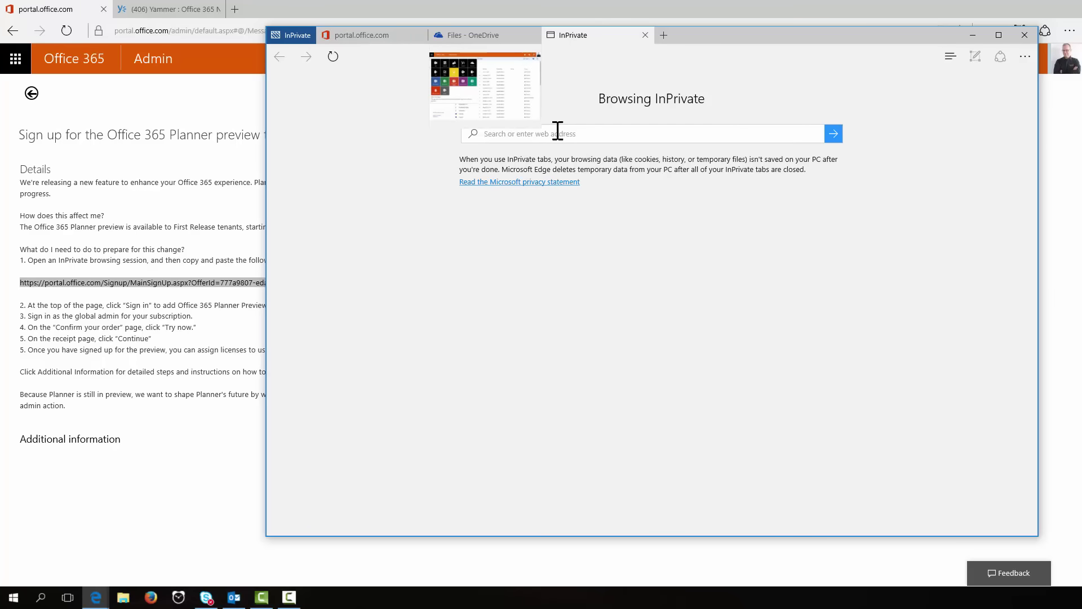
pyautogui.write('tasks.office.com/')
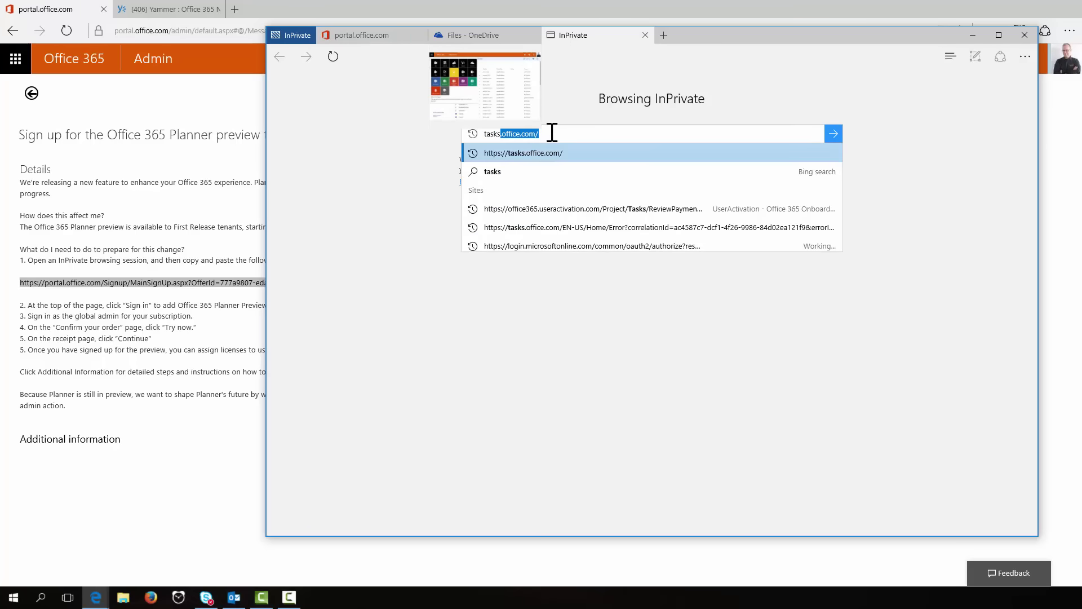
pyautogui.press('Return')
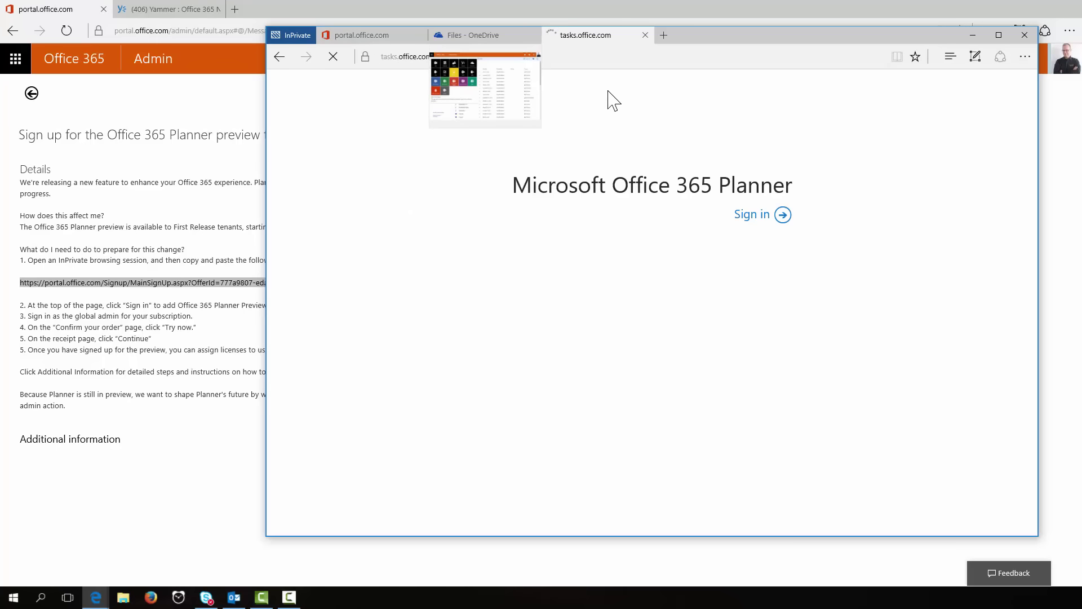
# Step: Start Planner sign-in and submit the user's e-mail address, correcting a typo
pyautogui.click(751, 213)
pyautogui.click(691, 270)
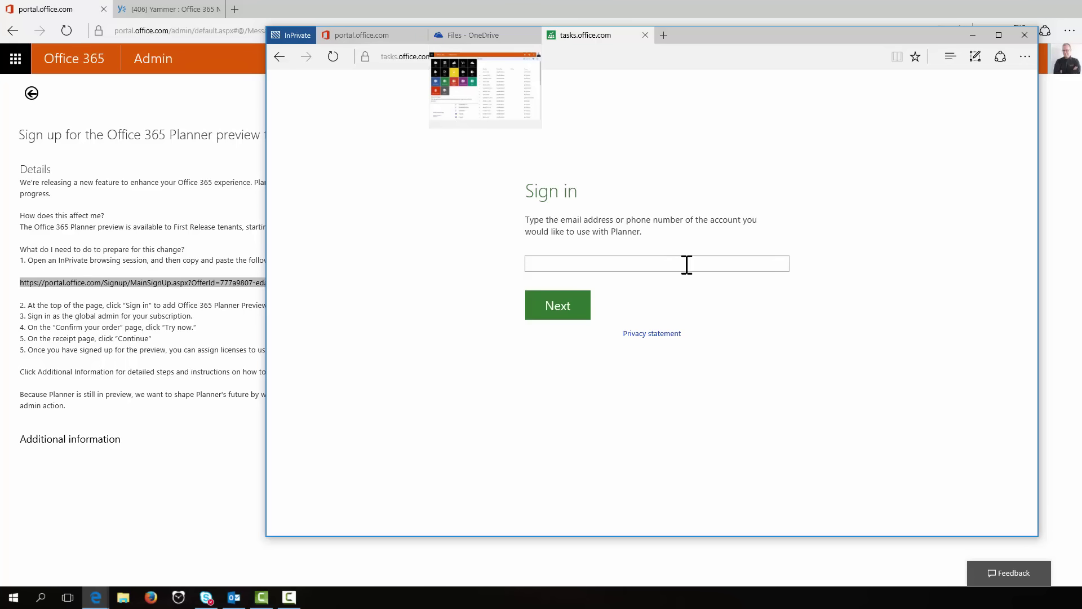
pyautogui.click(559, 308)
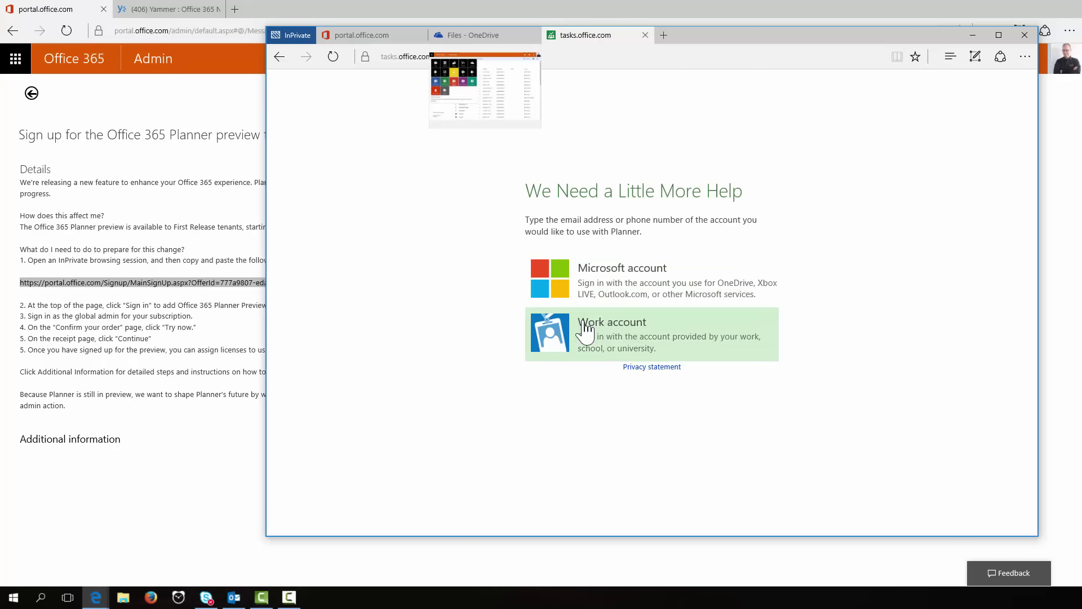
# Step: Sign in with the Work account and open the My tasks page in Planner
pyautogui.click(586, 330)
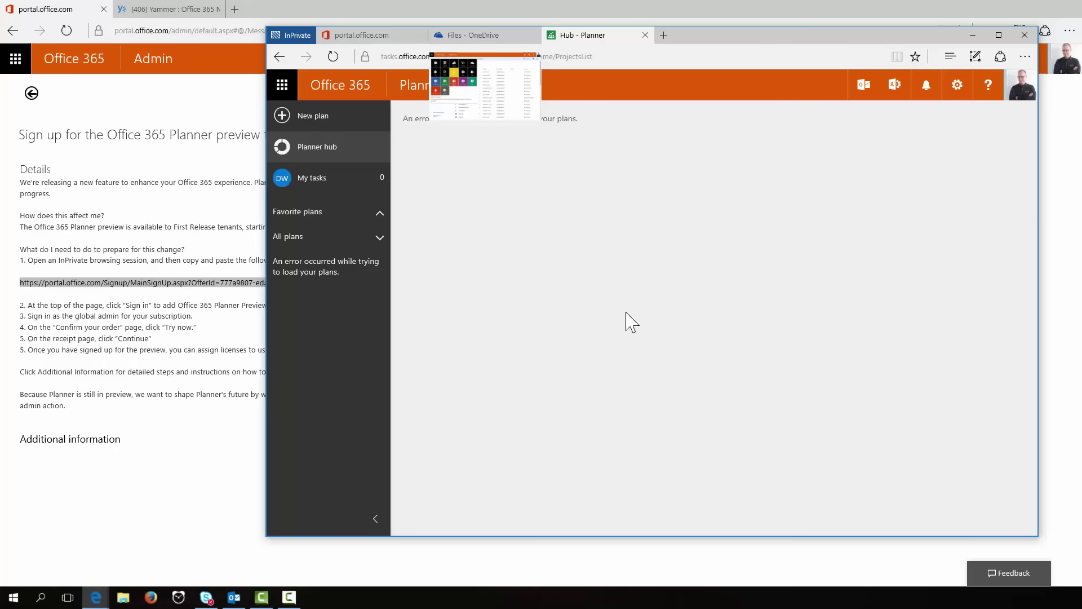
pyautogui.click(317, 183)
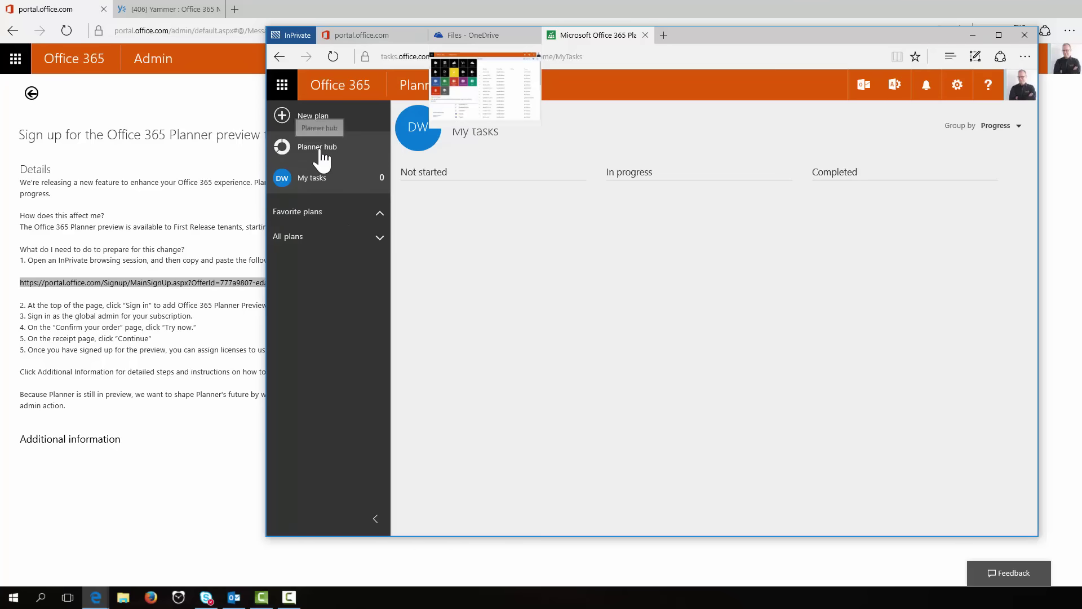
# Step: Show all plans (Engineering, 10000 Files, 5100 Files, 9SCIWEB, OneNote Fans) and open the Ops board
pyautogui.click(338, 258)
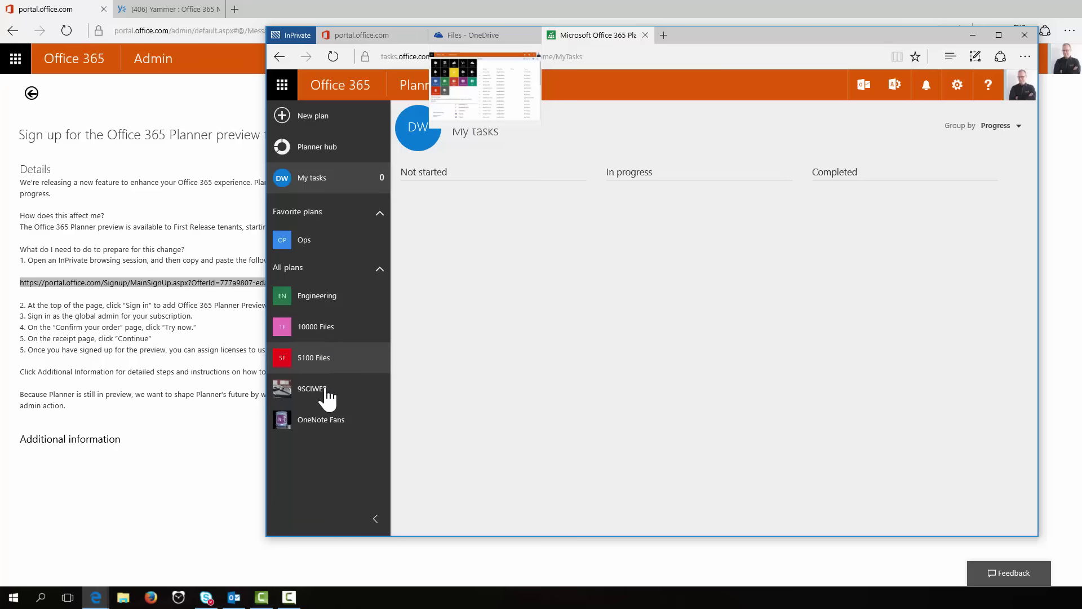
pyautogui.click(301, 243)
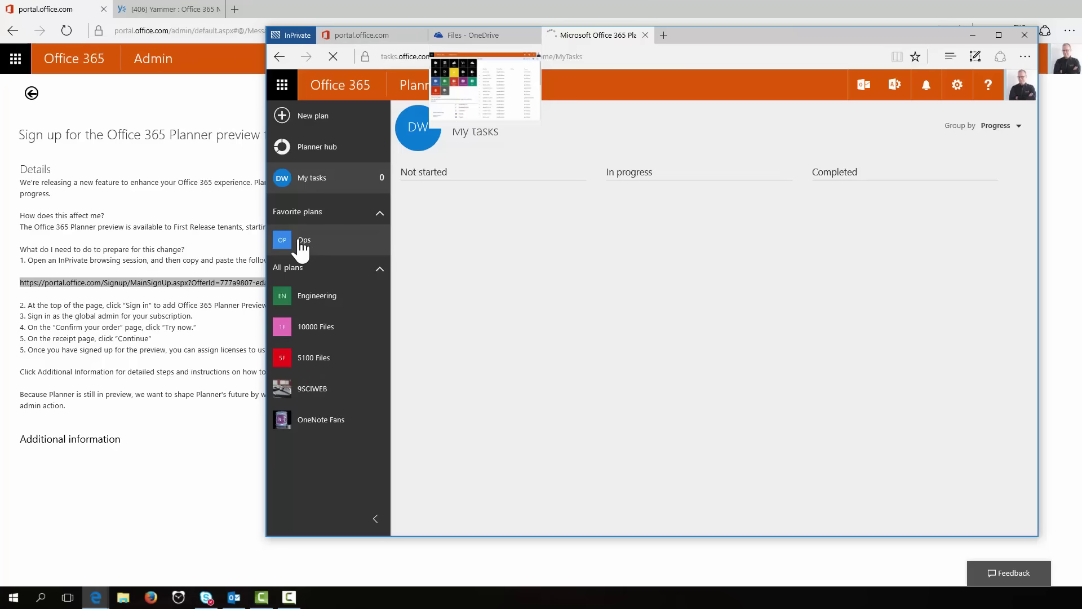